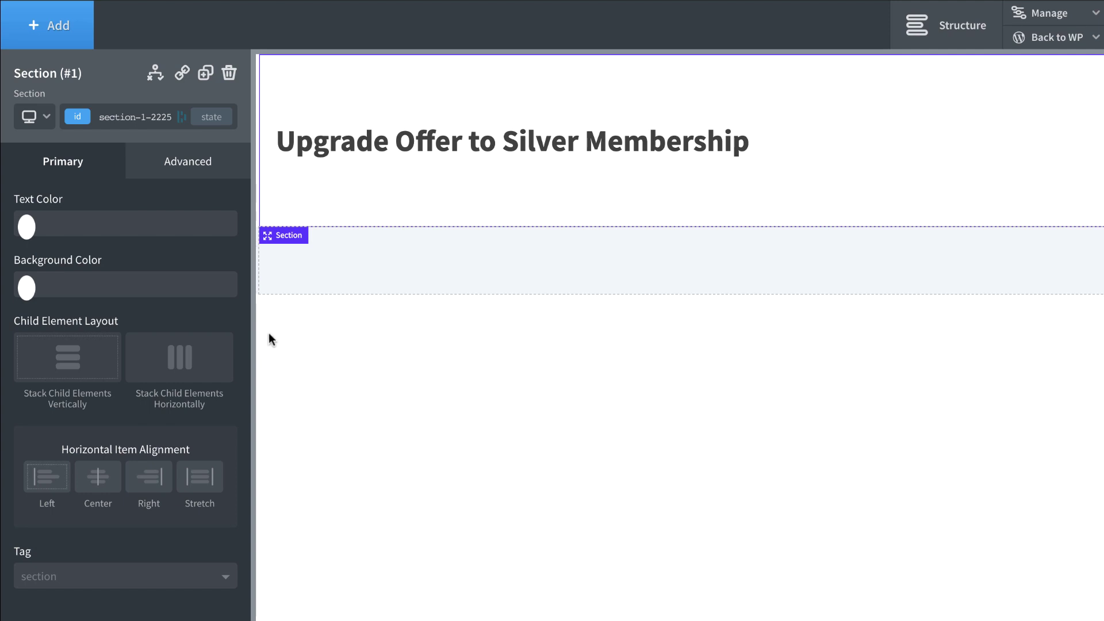
Step: Add a display condition to Section (#1) with Membership Level == Silver (0)
left_click(155, 75)
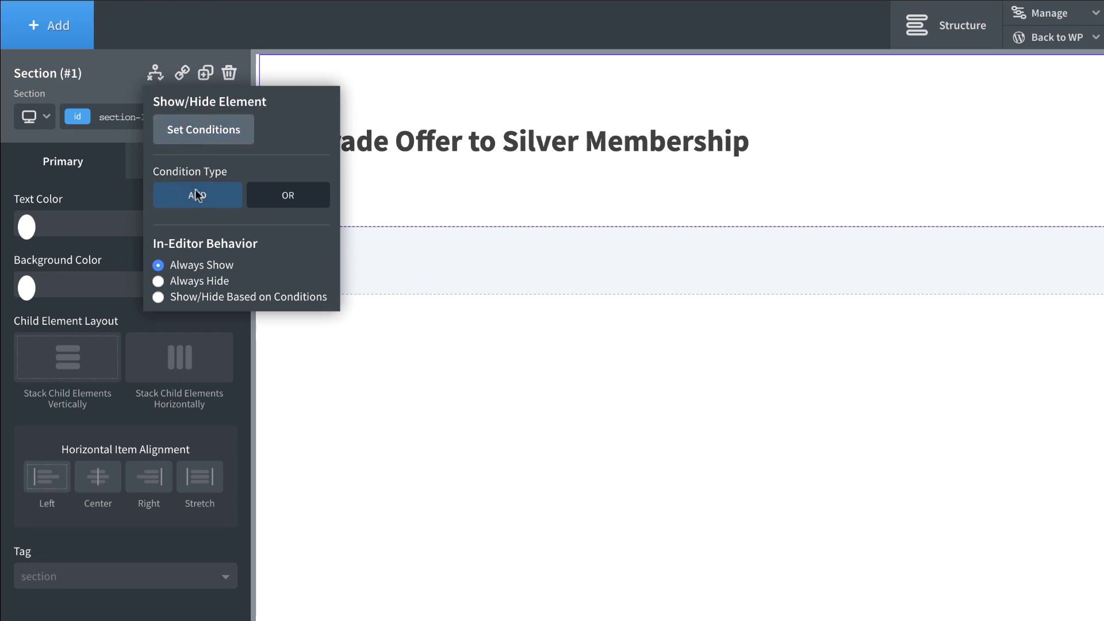
left_click(207, 130)
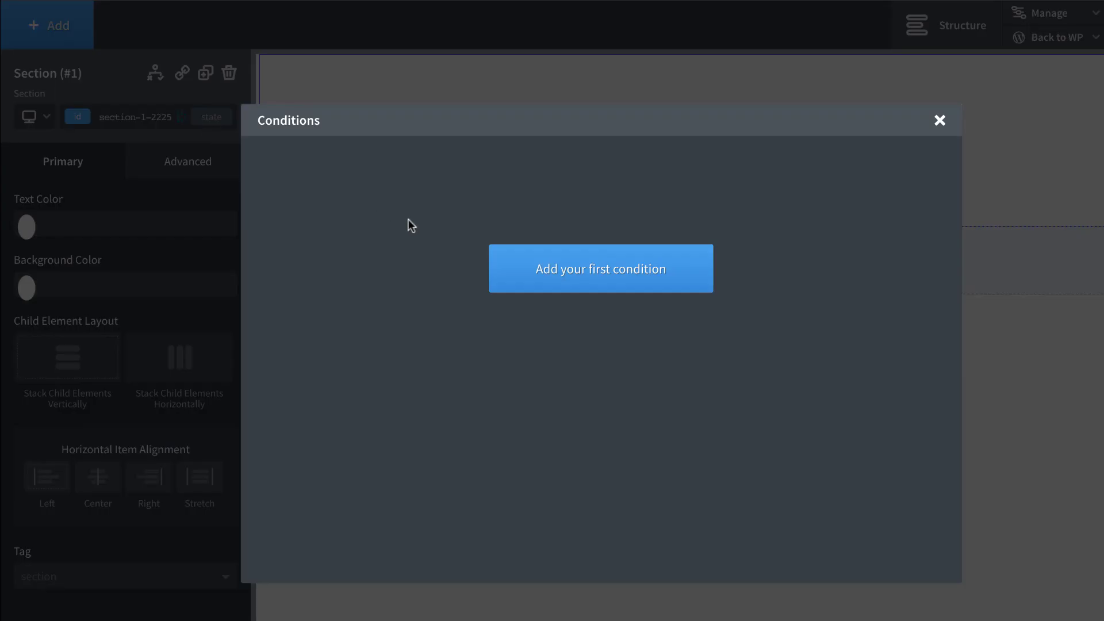
left_click(554, 274)
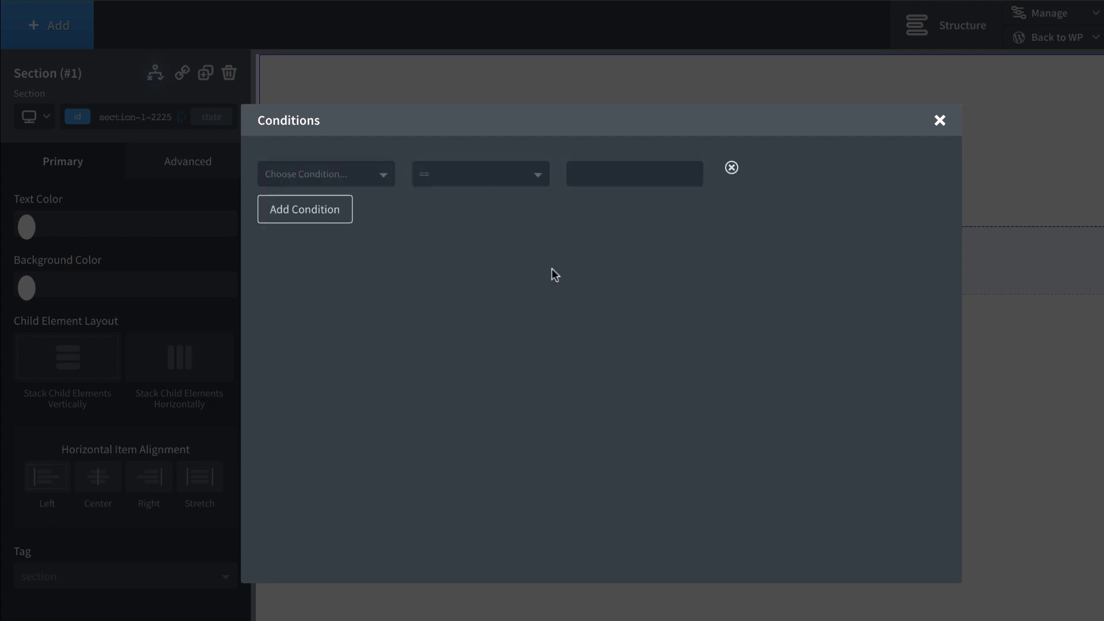
left_click(322, 174)
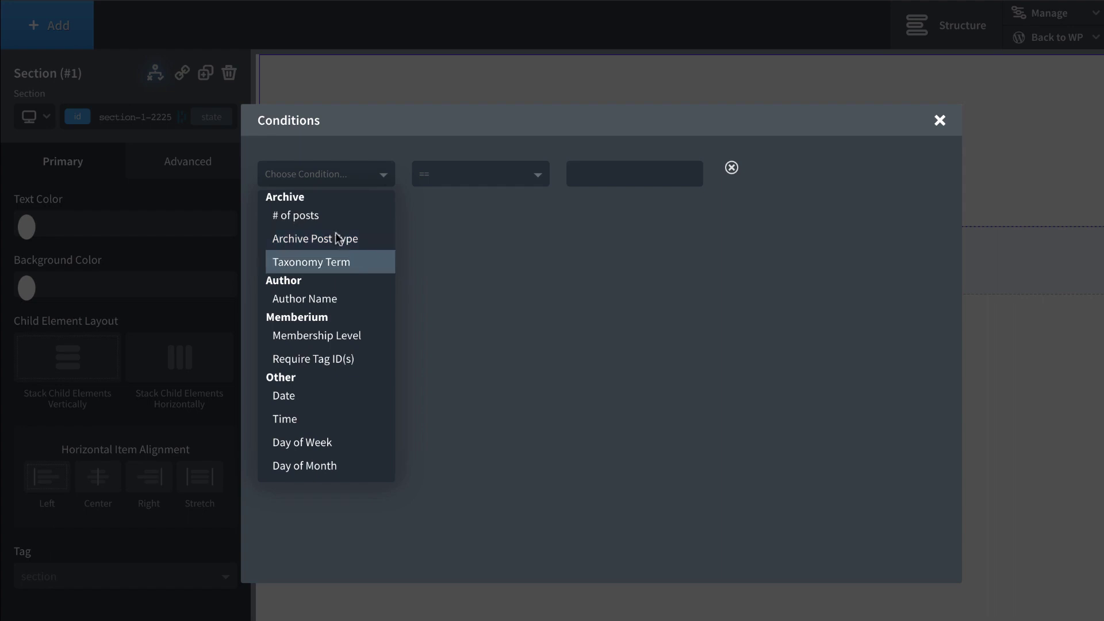
scroll(336, 235, "down", 3)
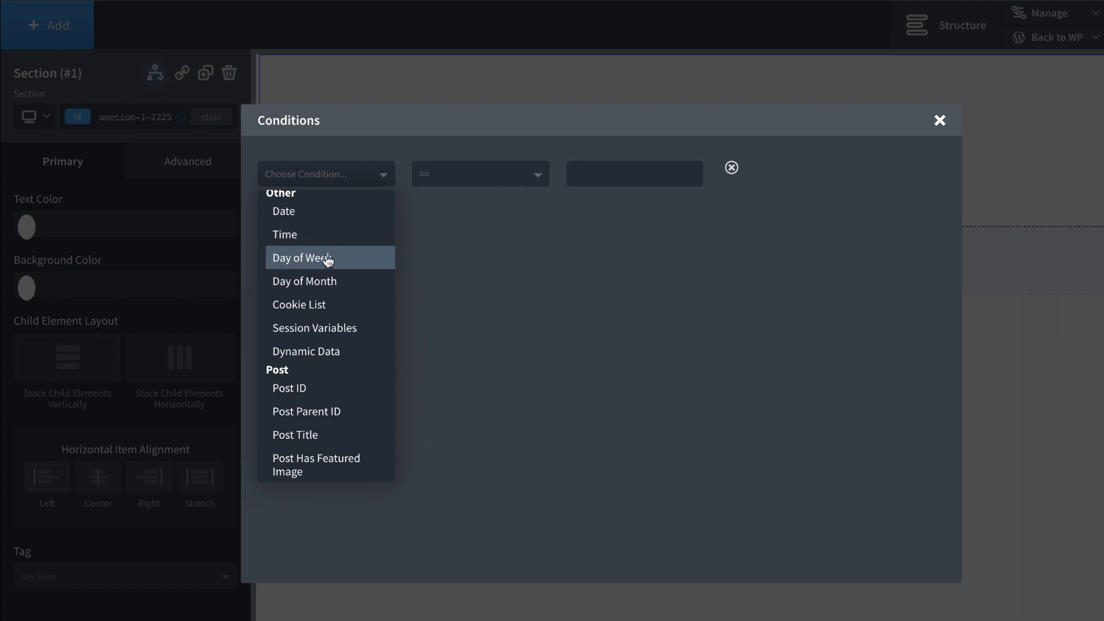
scroll(327, 262, "up", 3)
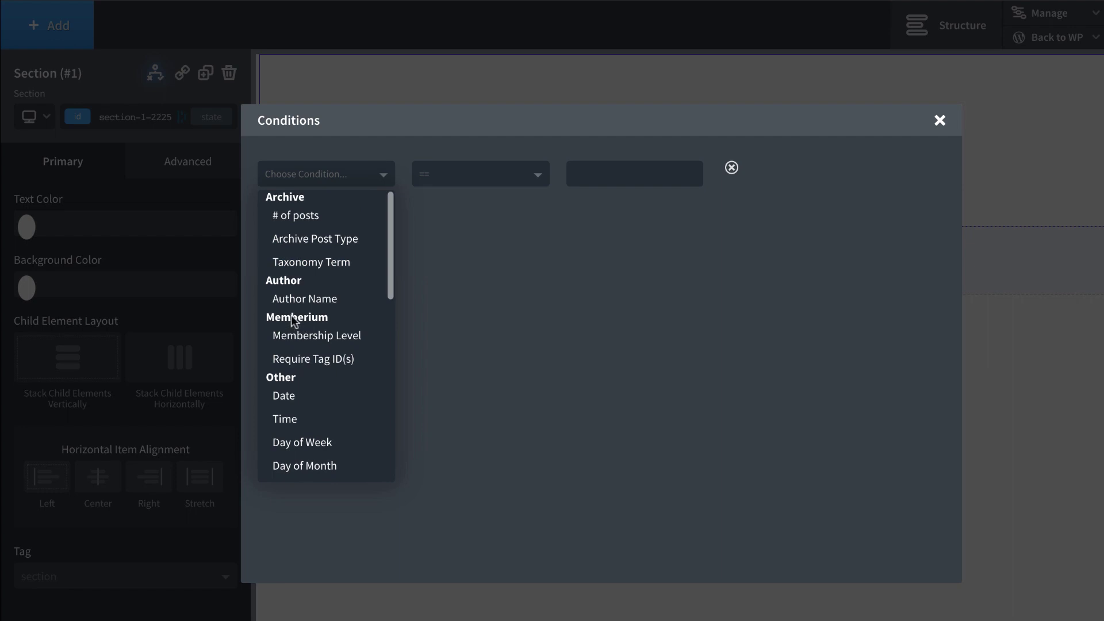
left_click(353, 333)
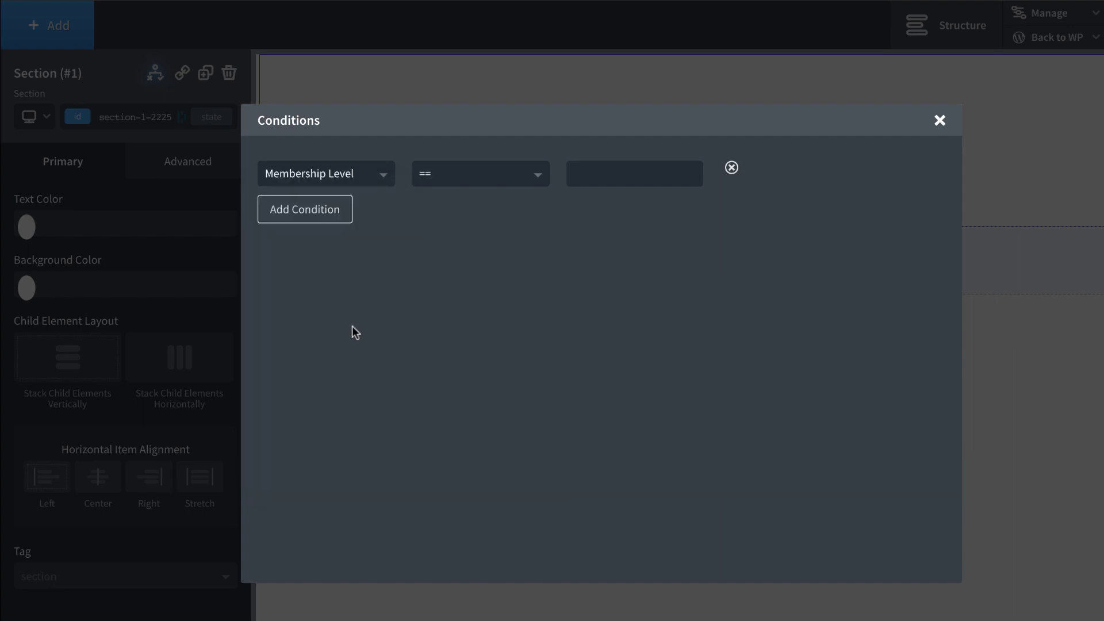
left_click(526, 178)
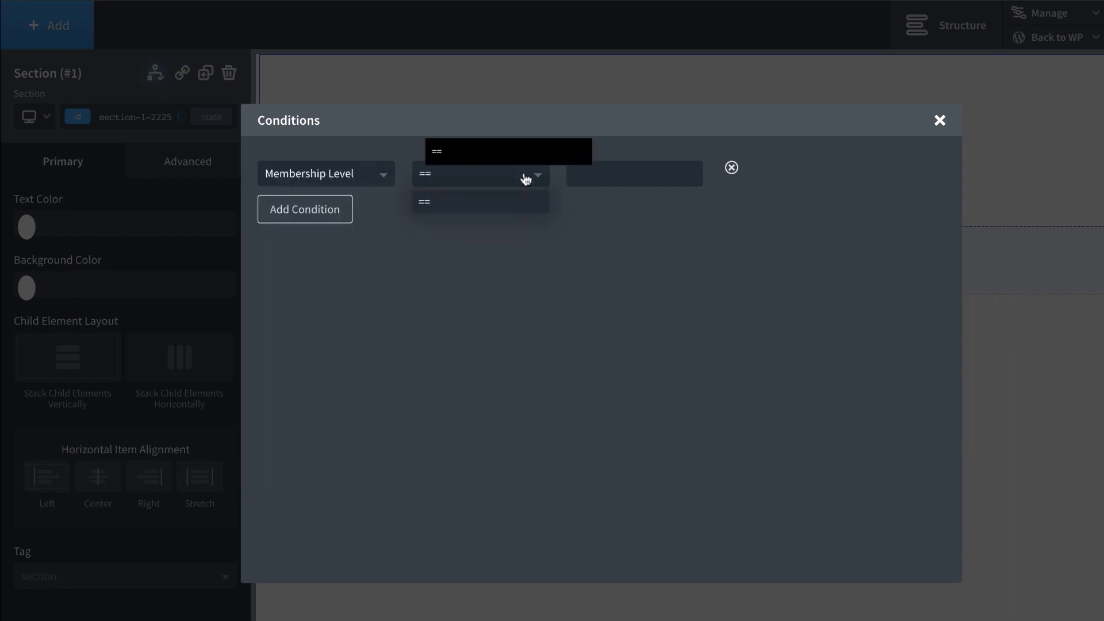
left_click(526, 179)
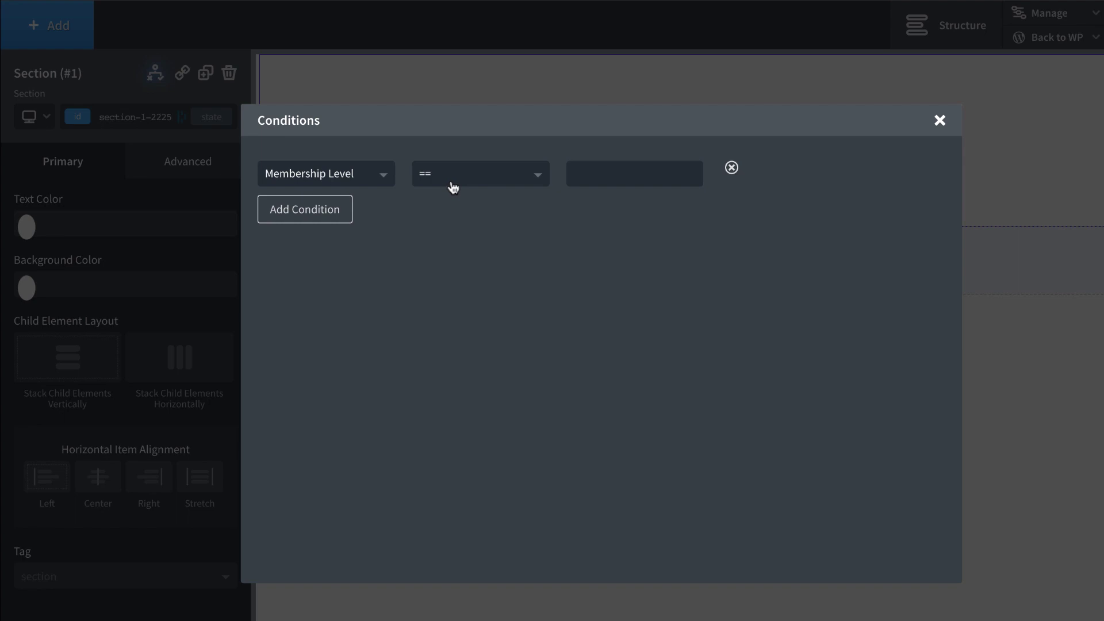
left_click(601, 176)
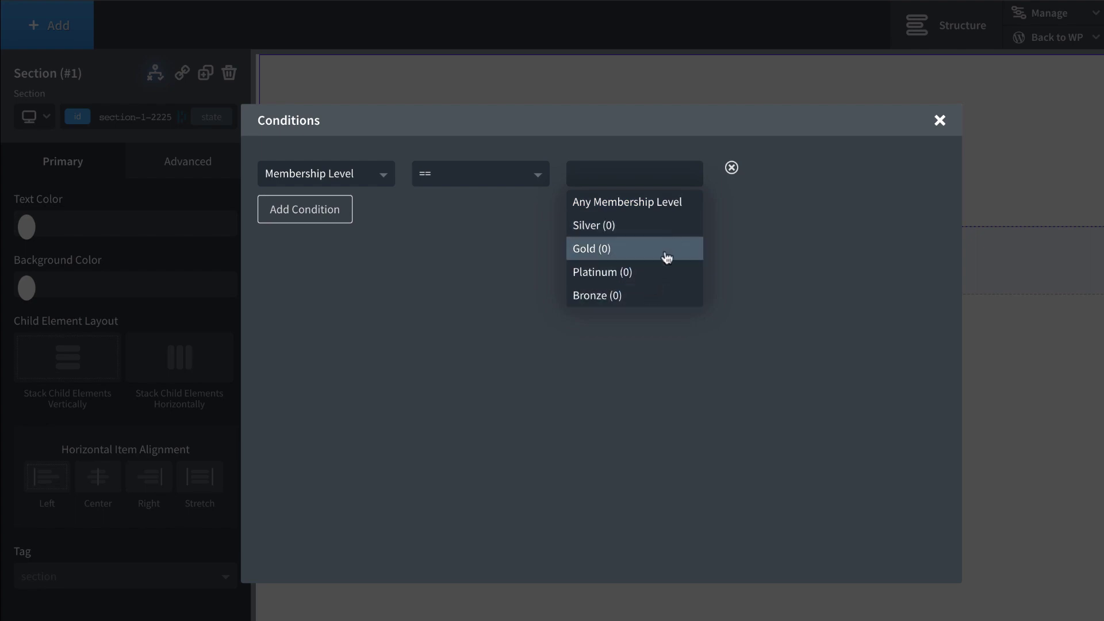
left_click(665, 225)
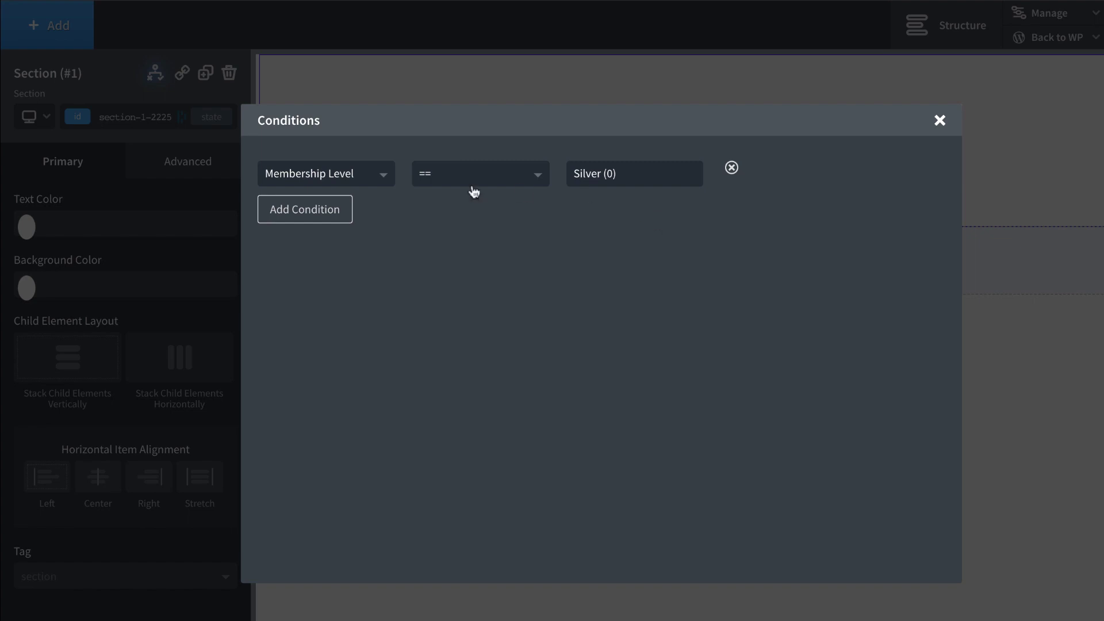
Step: Add an empty second condition below the Silver one and close the conditions editor
left_click(310, 214)
left_click(310, 214)
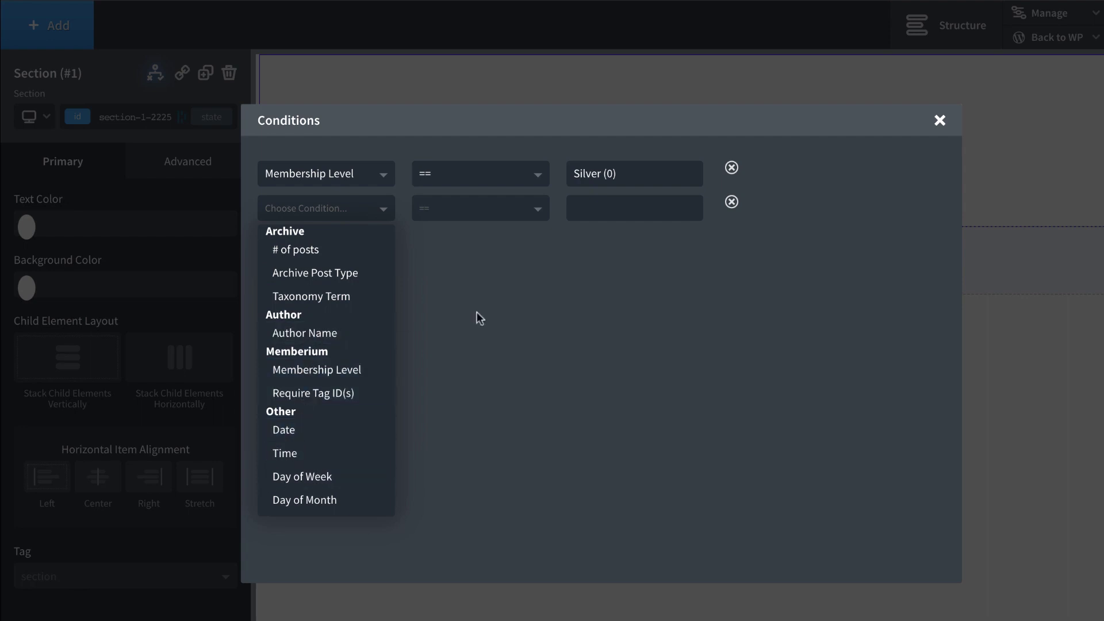
left_click(940, 119)
Step: Switch the section's condition type to OR and back to AND
left_click(153, 73)
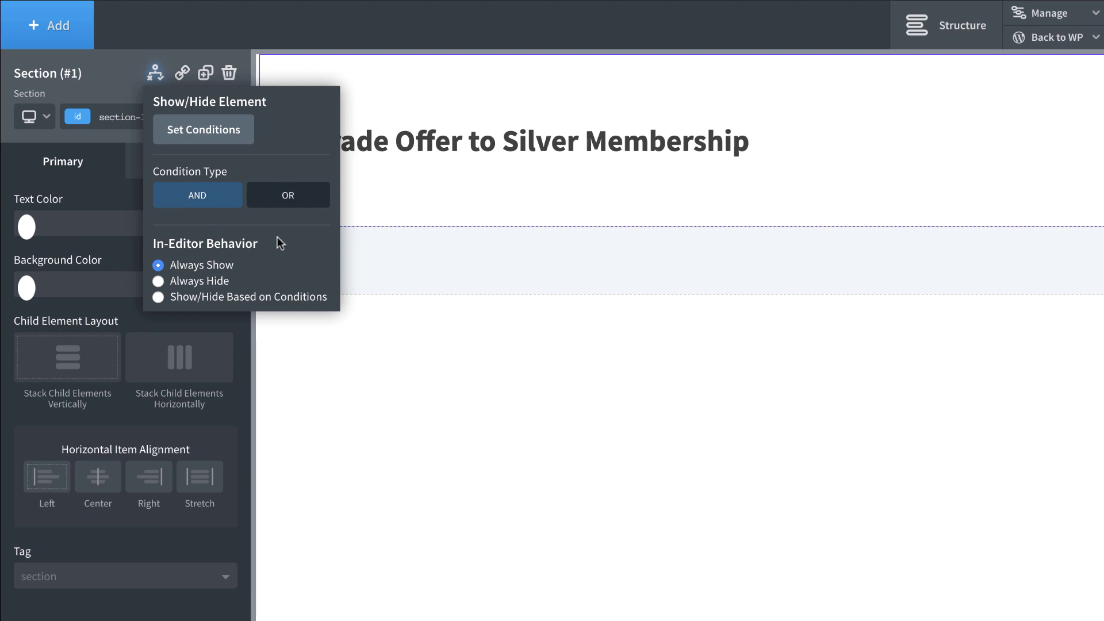
left_click(270, 208)
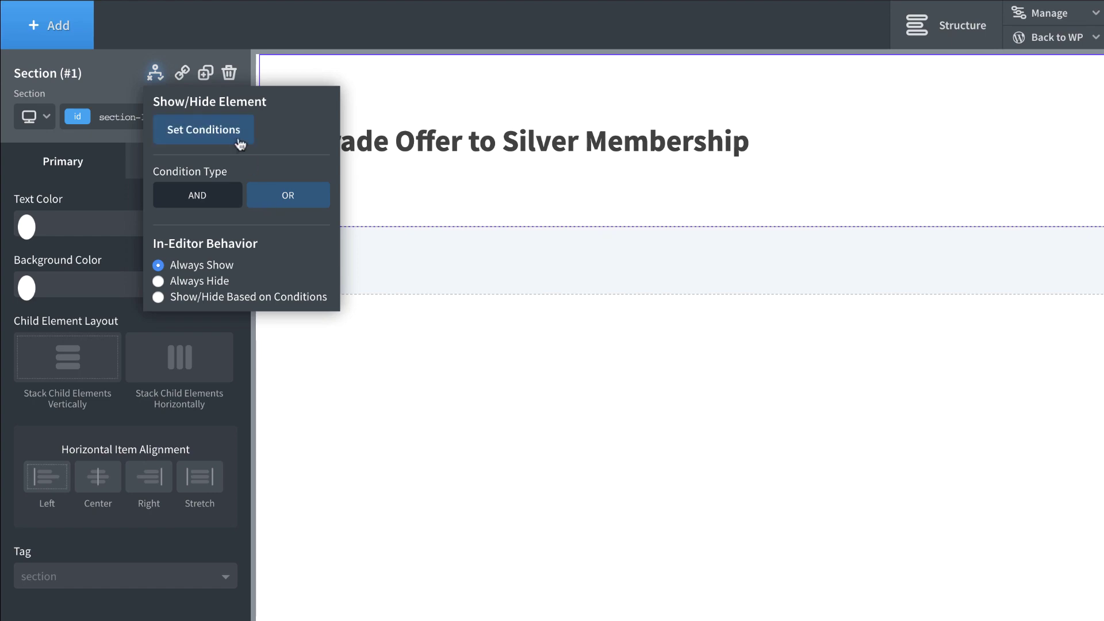
left_click(204, 198)
Step: Set the section's second condition to Require Tag ID(s) != Gold (122)
left_click(220, 137)
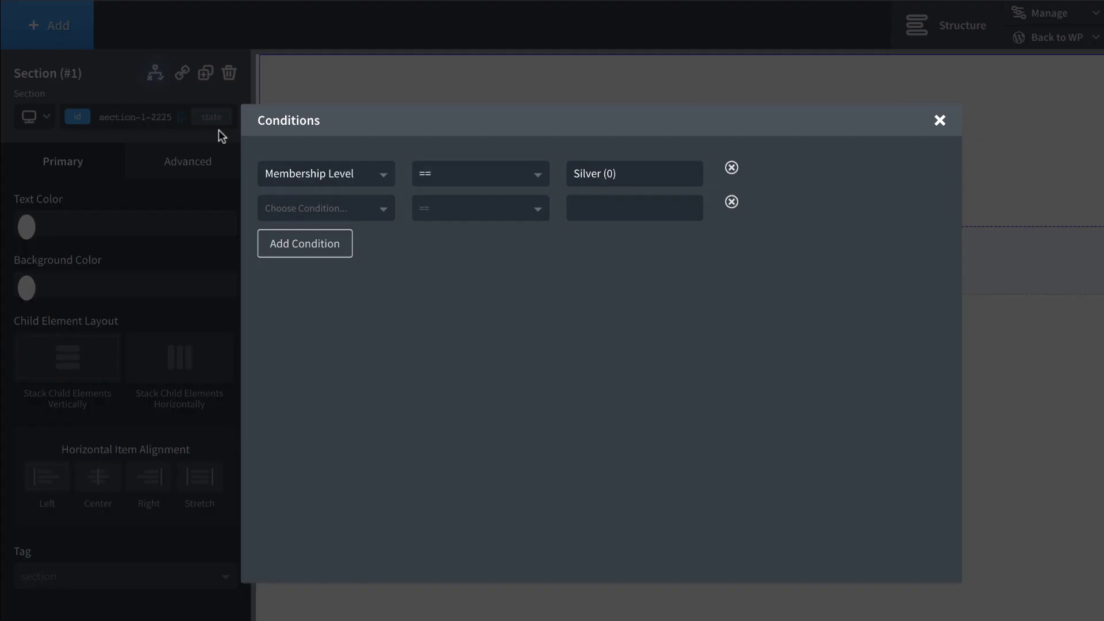
left_click(340, 210)
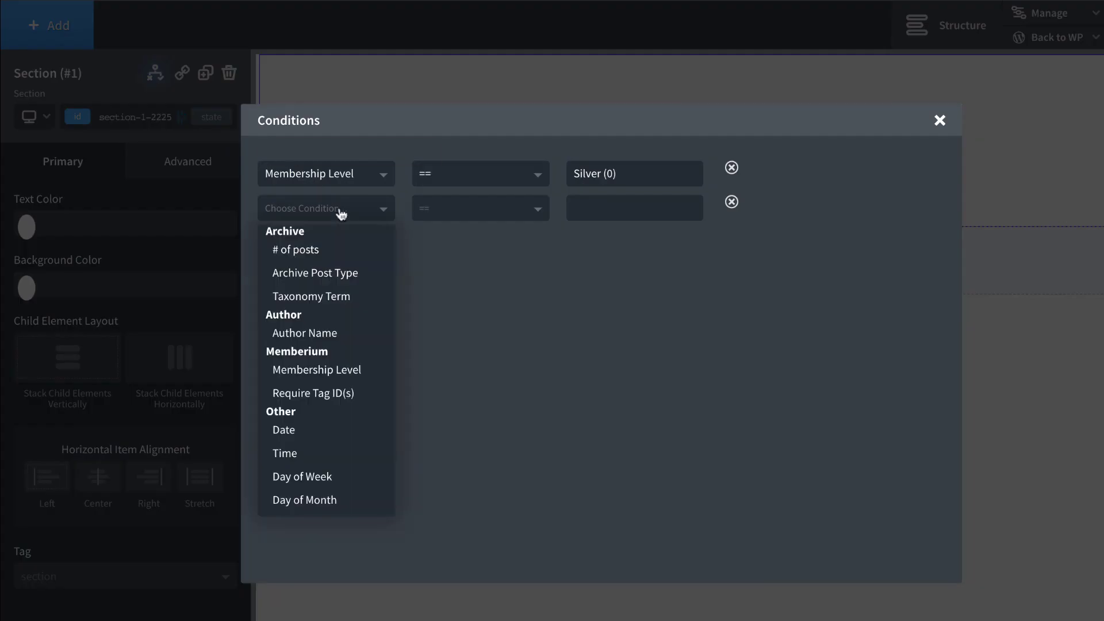
left_click(344, 393)
left_click(602, 206)
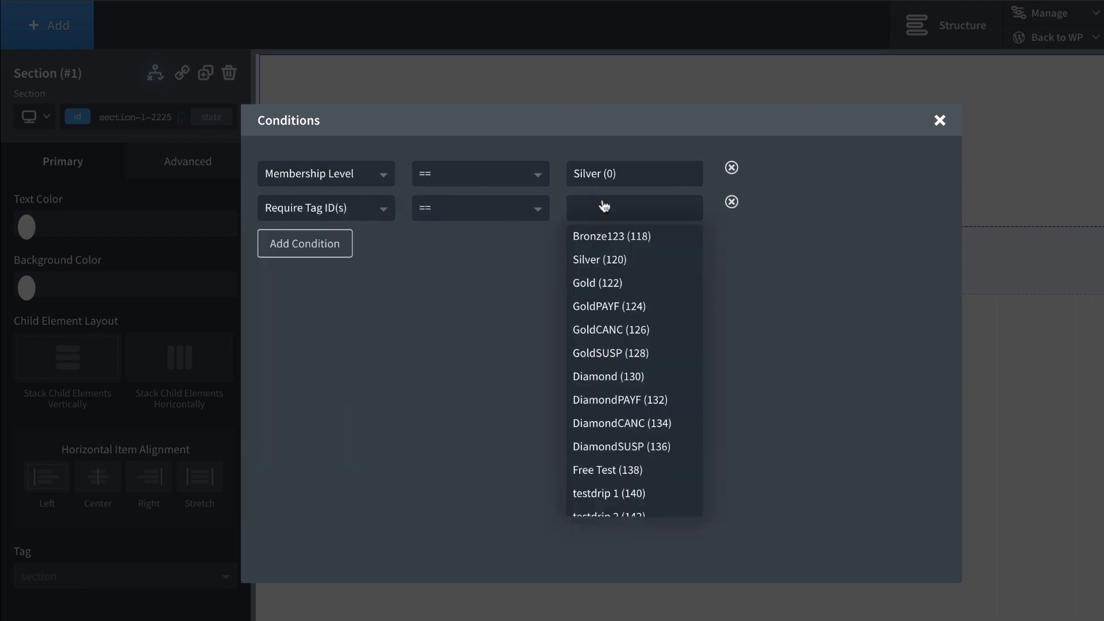
left_click(609, 284)
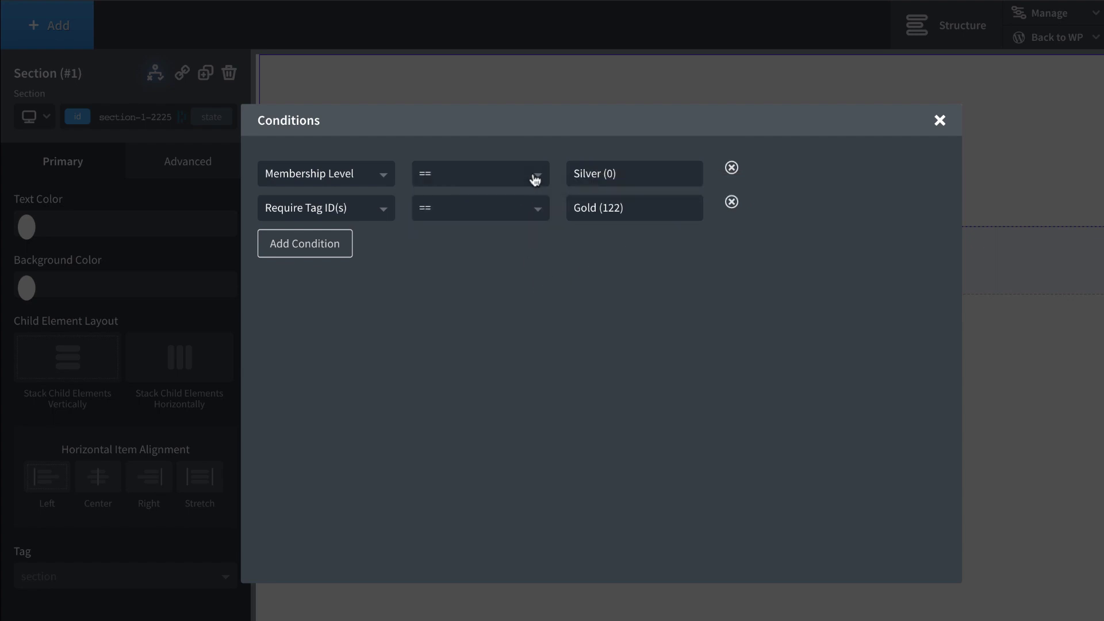
left_click(537, 213)
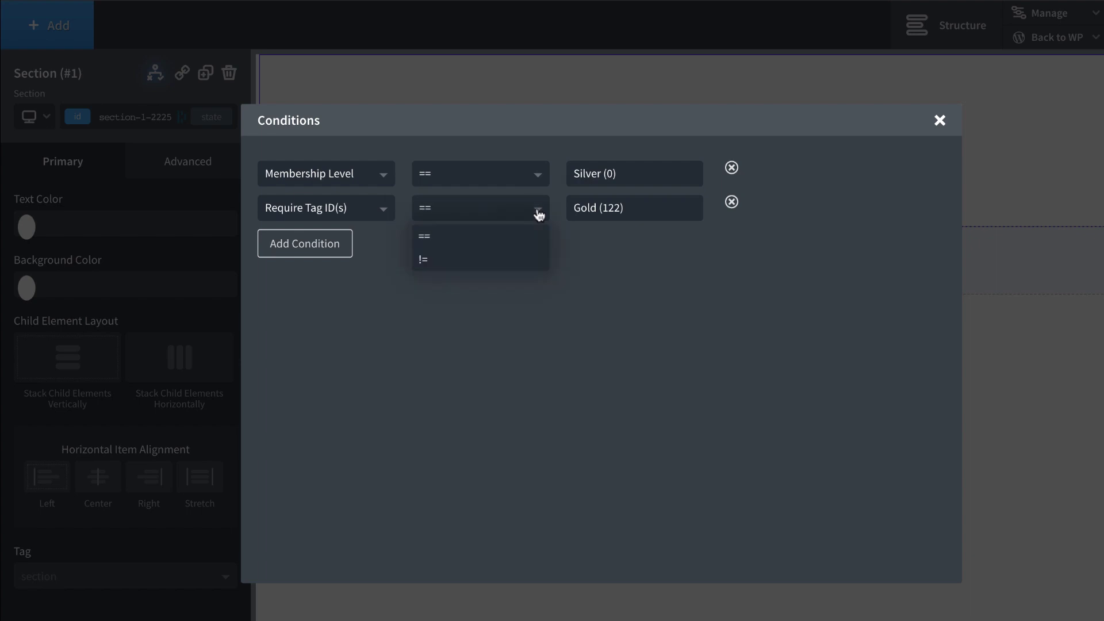
left_click(473, 262)
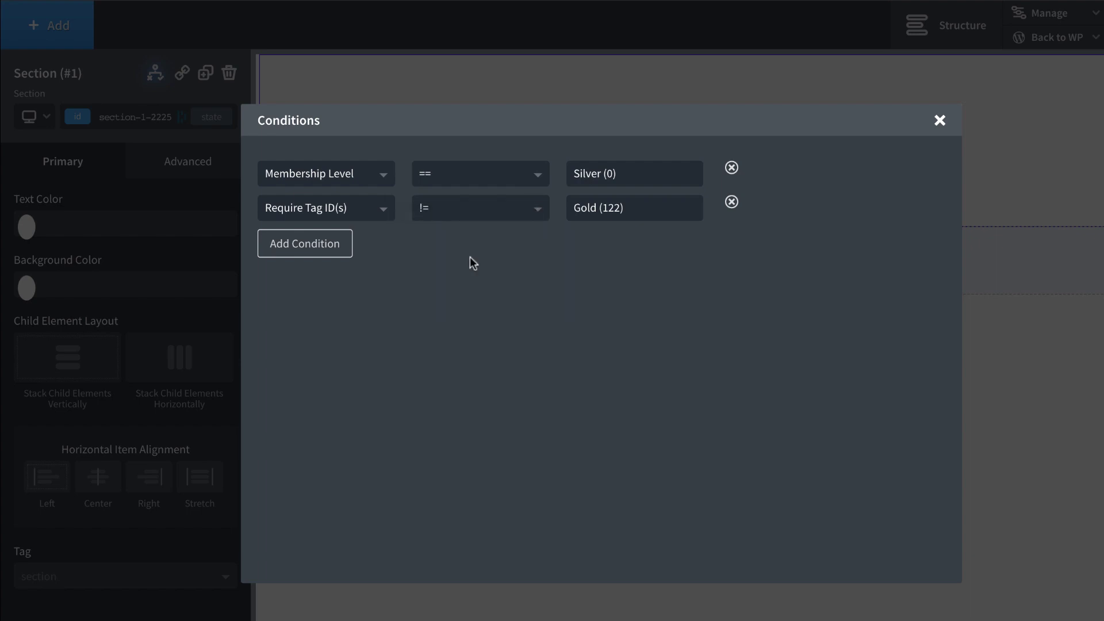
left_click(429, 202)
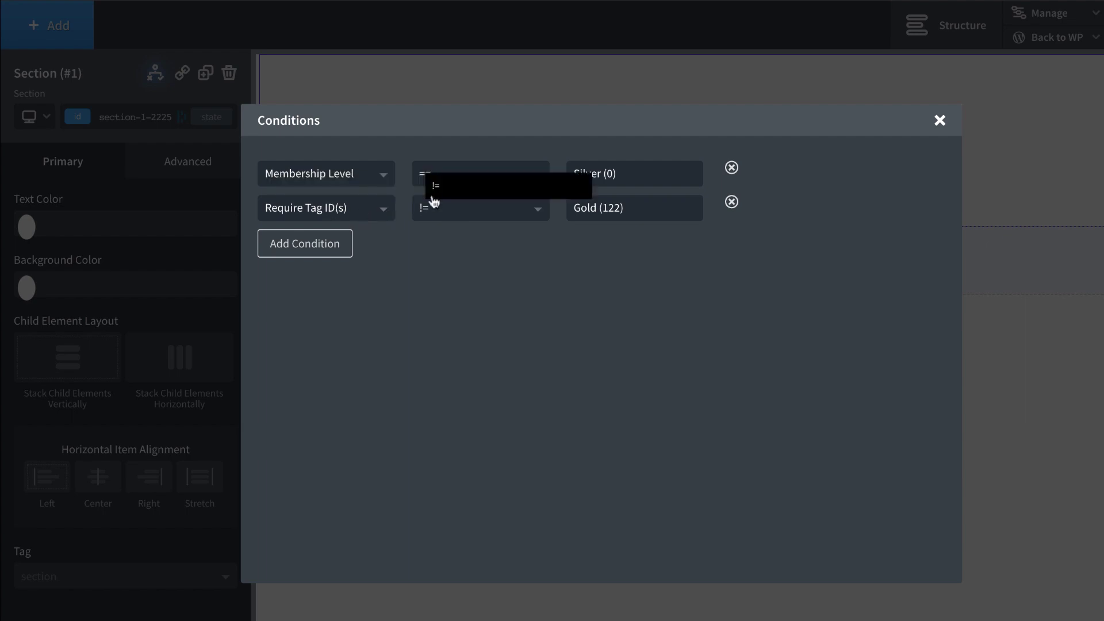
left_click(436, 167)
left_click(421, 173)
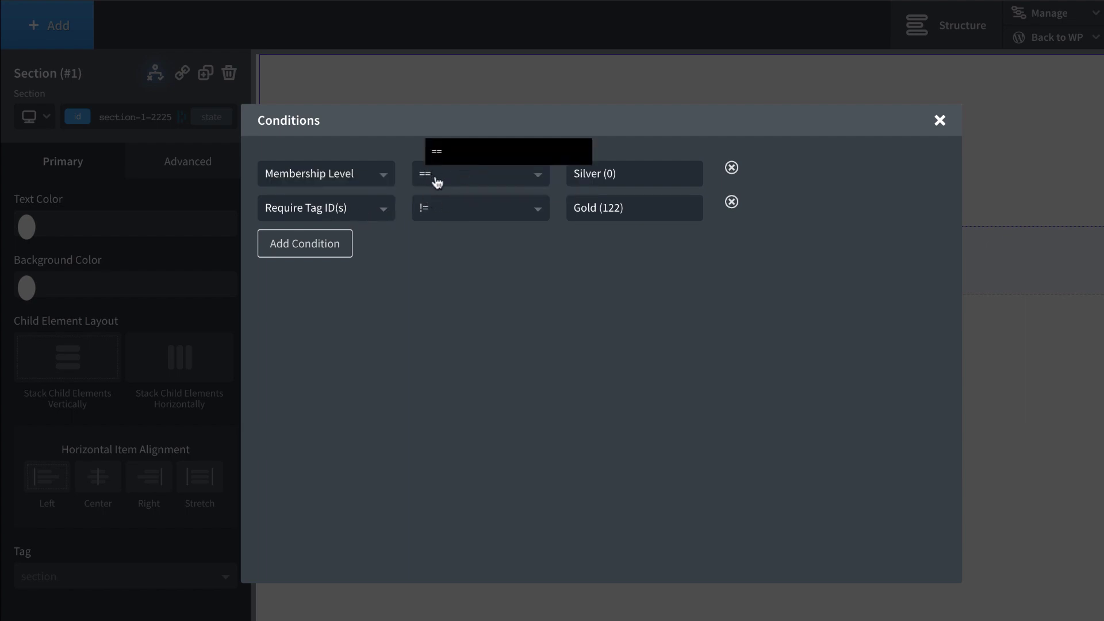
left_click(458, 217)
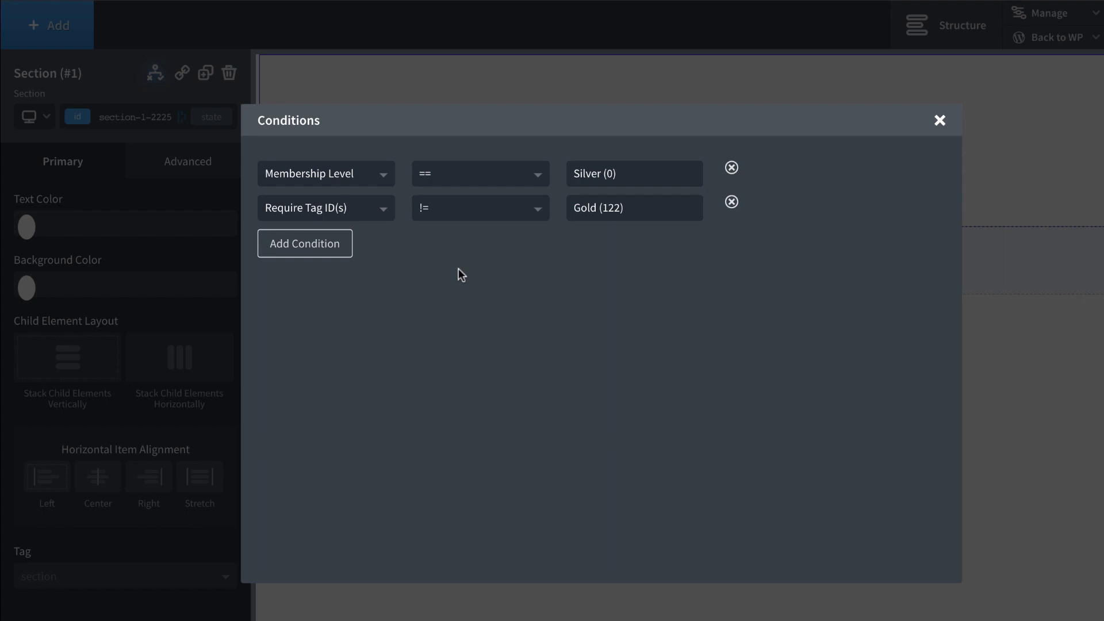
Step: Remove both conditions from the section and close the conditions editor
left_click(731, 167)
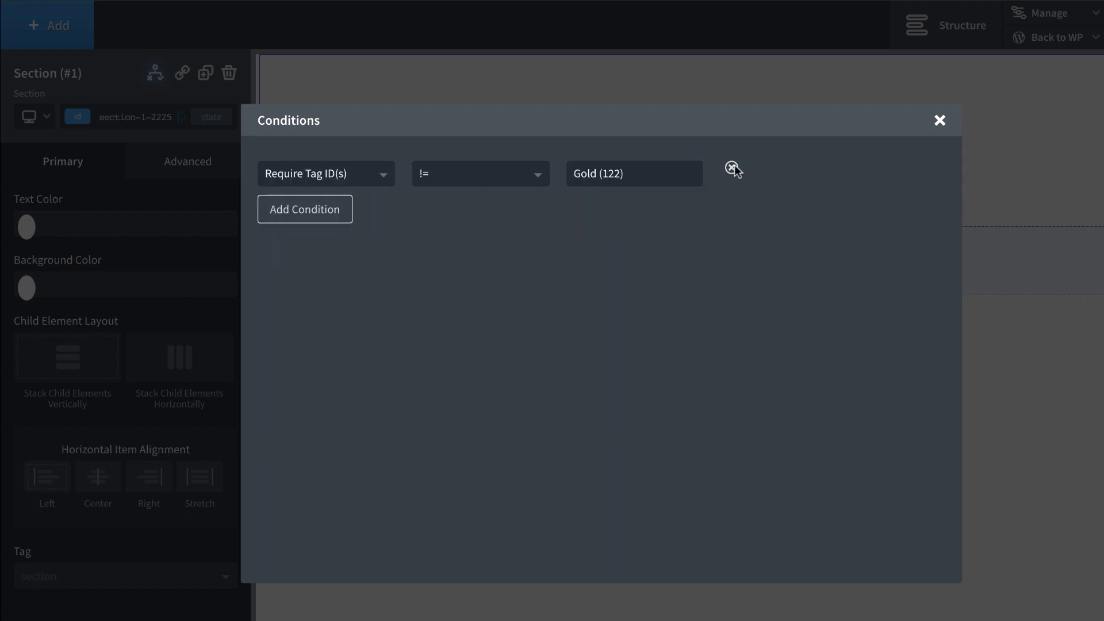
left_click(732, 168)
left_click(939, 121)
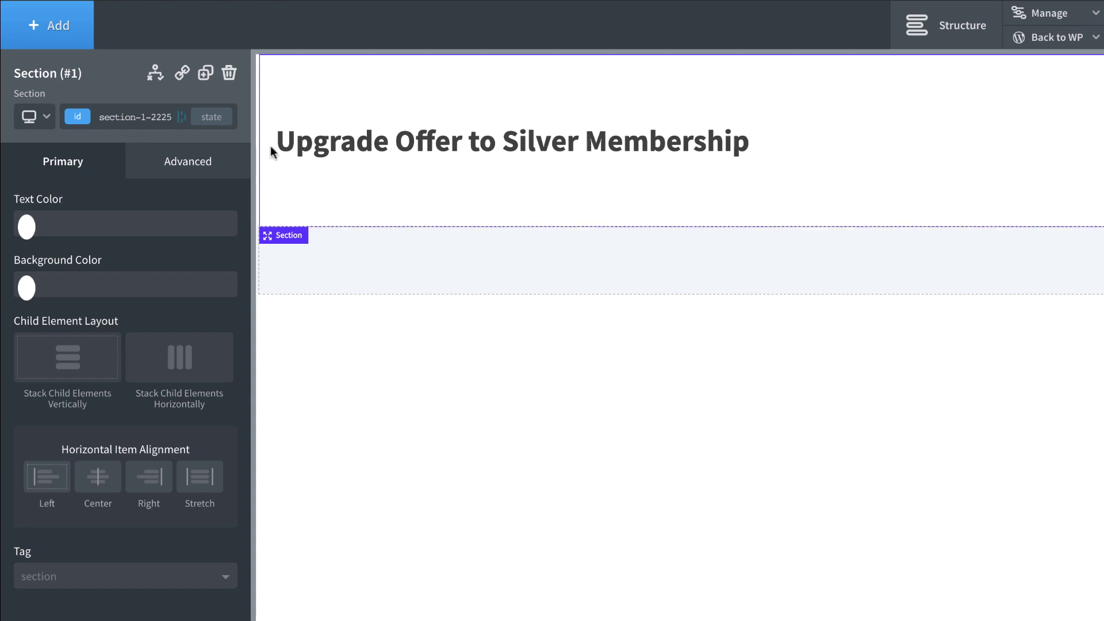
Step: Add a condition to Section (#1) with Membership Level == Bronze (0) and close the conditions editor
left_click(153, 70)
left_click(181, 119)
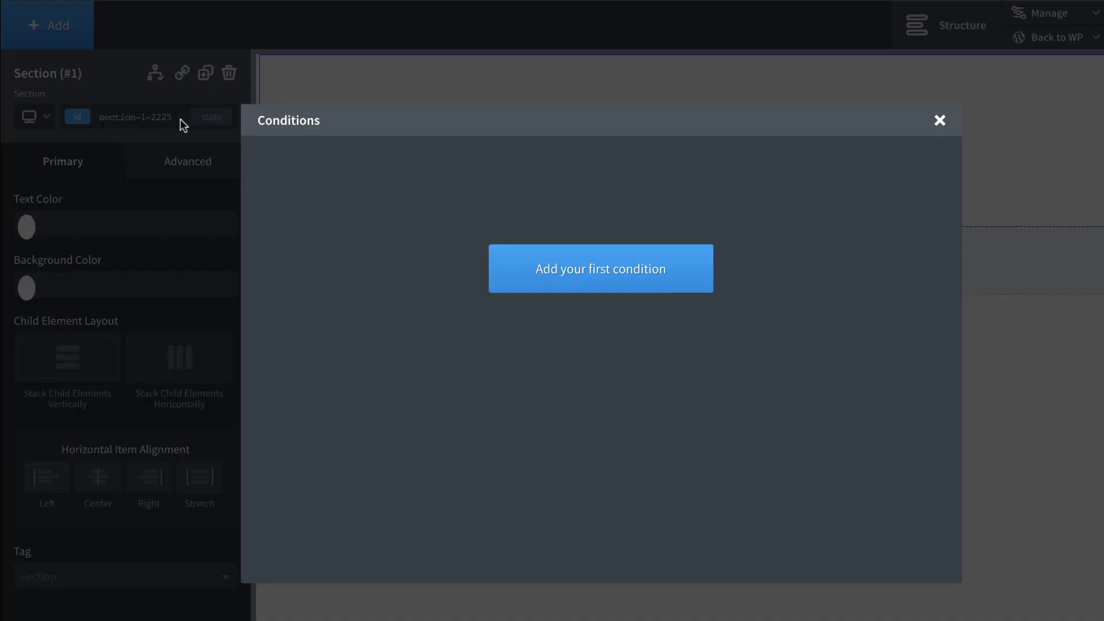
left_click(554, 260)
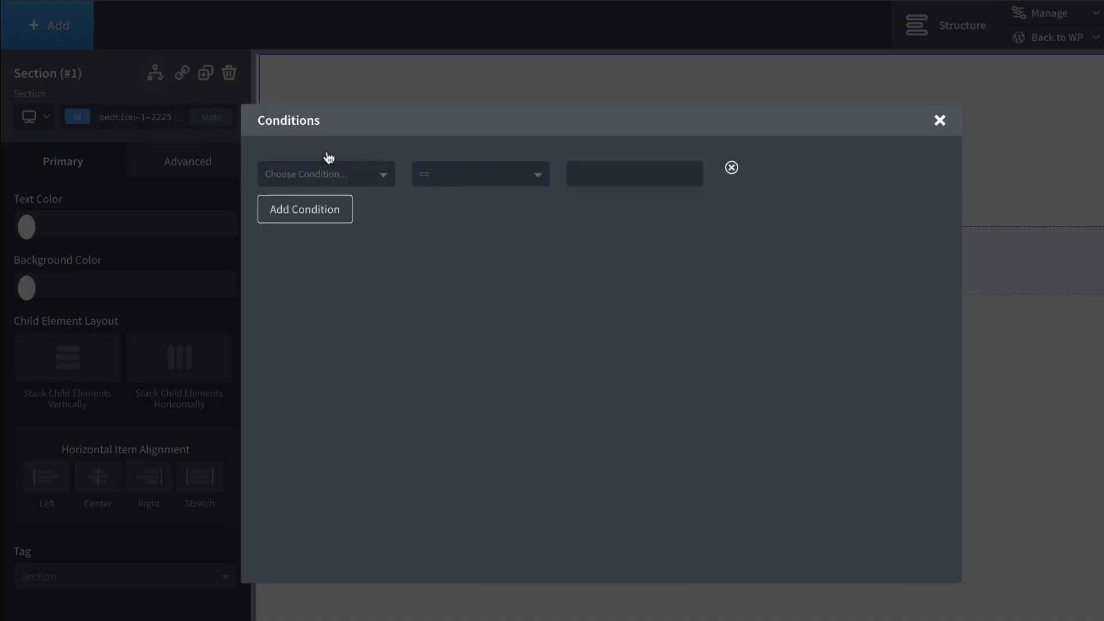
left_click(331, 172)
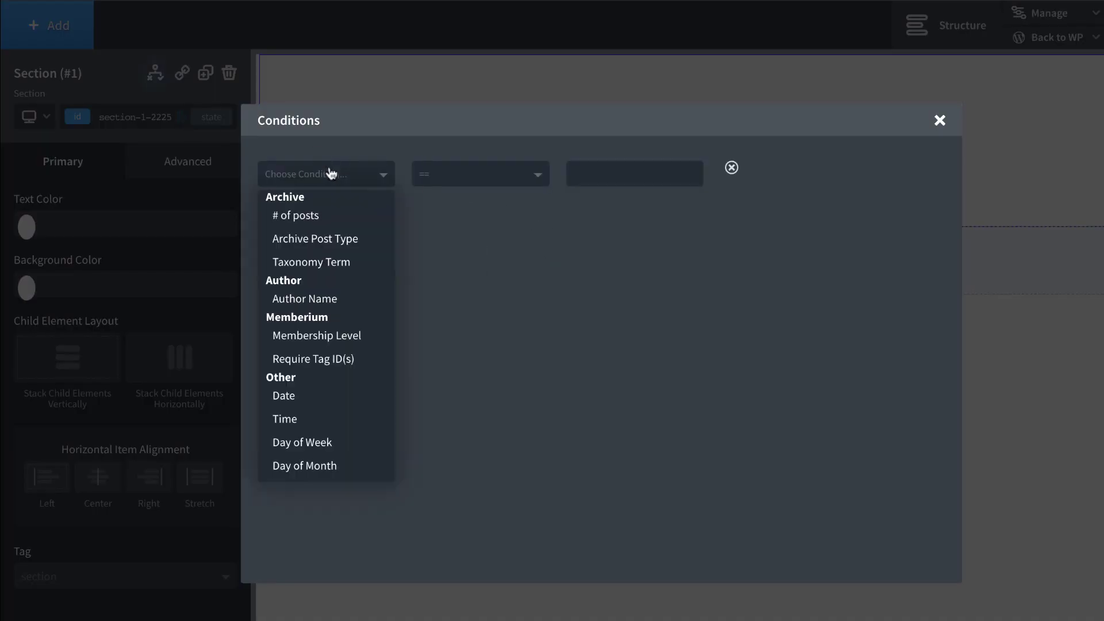
left_click(335, 336)
left_click(603, 180)
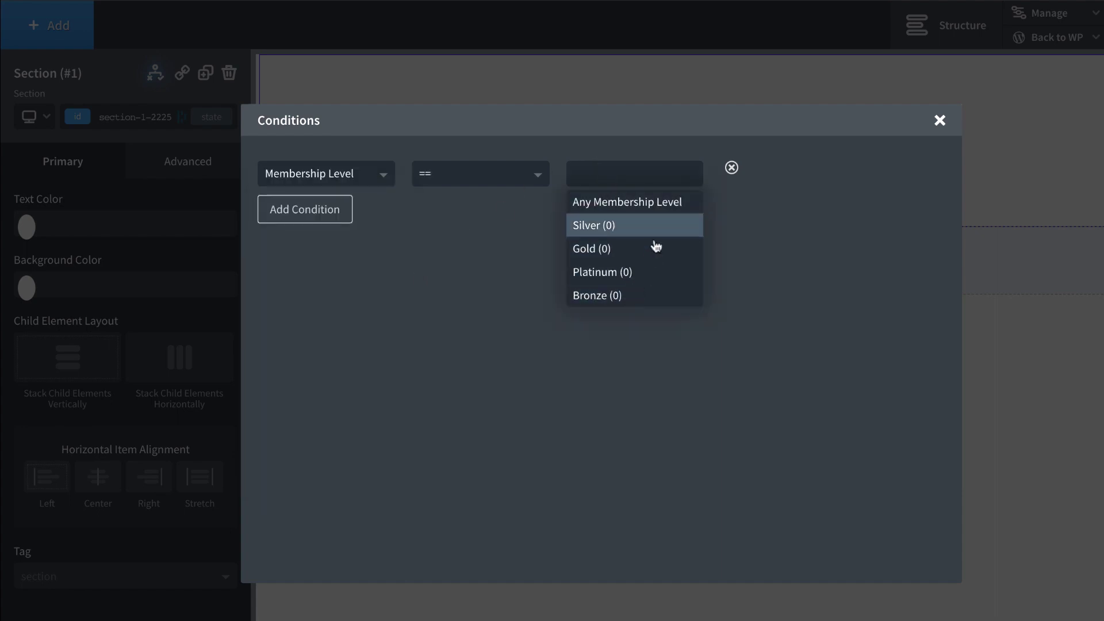
left_click(627, 296)
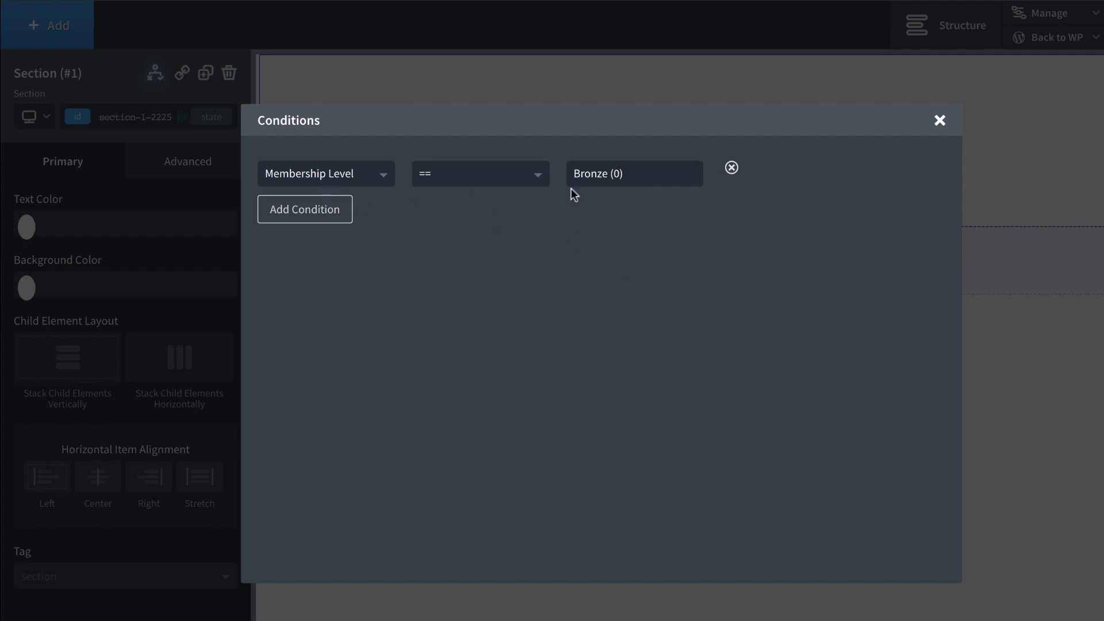
left_click(939, 120)
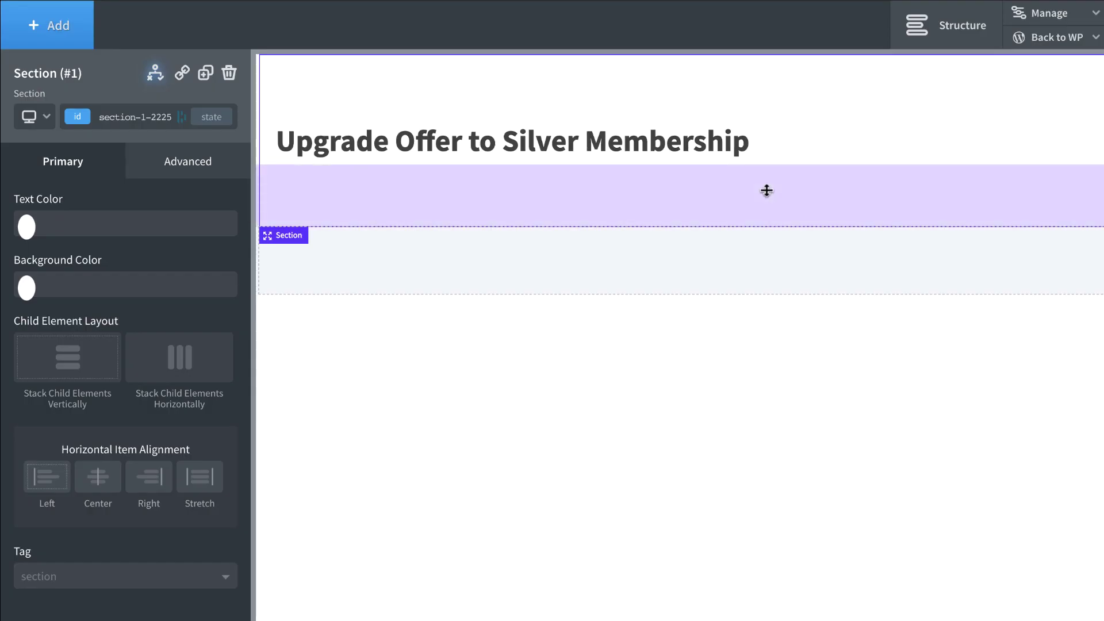